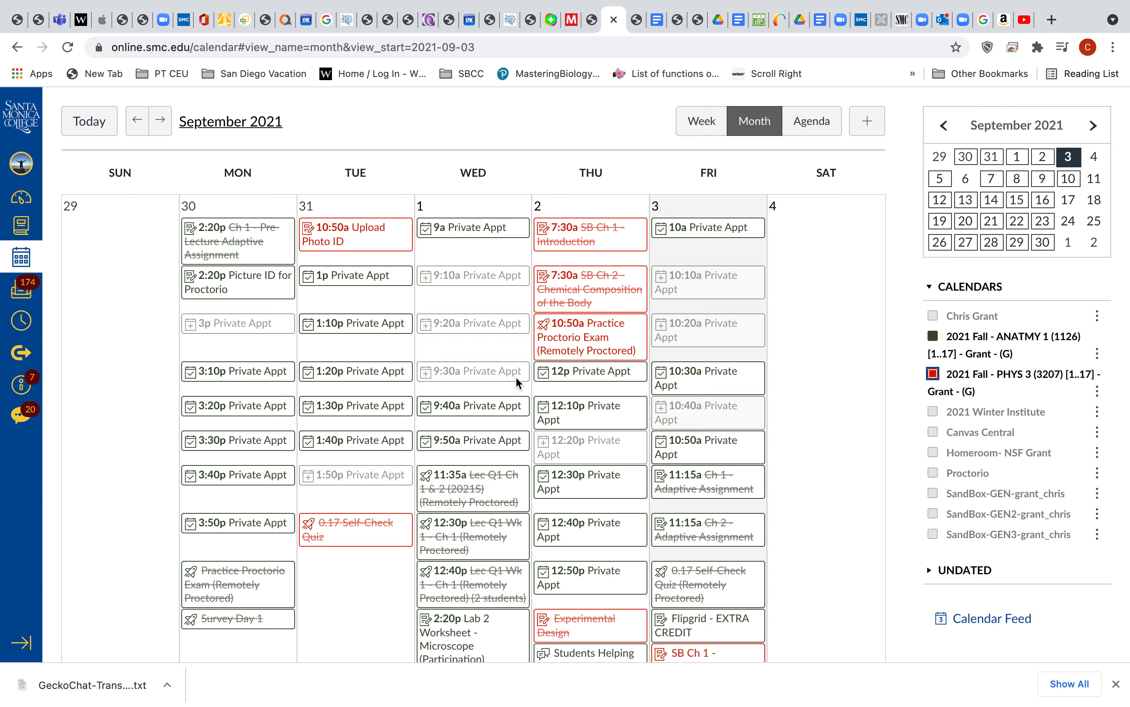
- Look through the September 2021 month calendar for the existing appointment slots and free dates
{"action": "scroll", "coordinate": [516, 375], "scroll_direction": "down", "scroll_amount": 5}
{"action": "scroll", "coordinate": [516, 376], "scroll_direction": "up", "scroll_amount": 4}
{"action": "scroll", "coordinate": [516, 375], "scroll_direction": "down", "scroll_amount": 2}
{"action": "scroll", "coordinate": [516, 377], "scroll_direction": "down", "scroll_amount": 3}
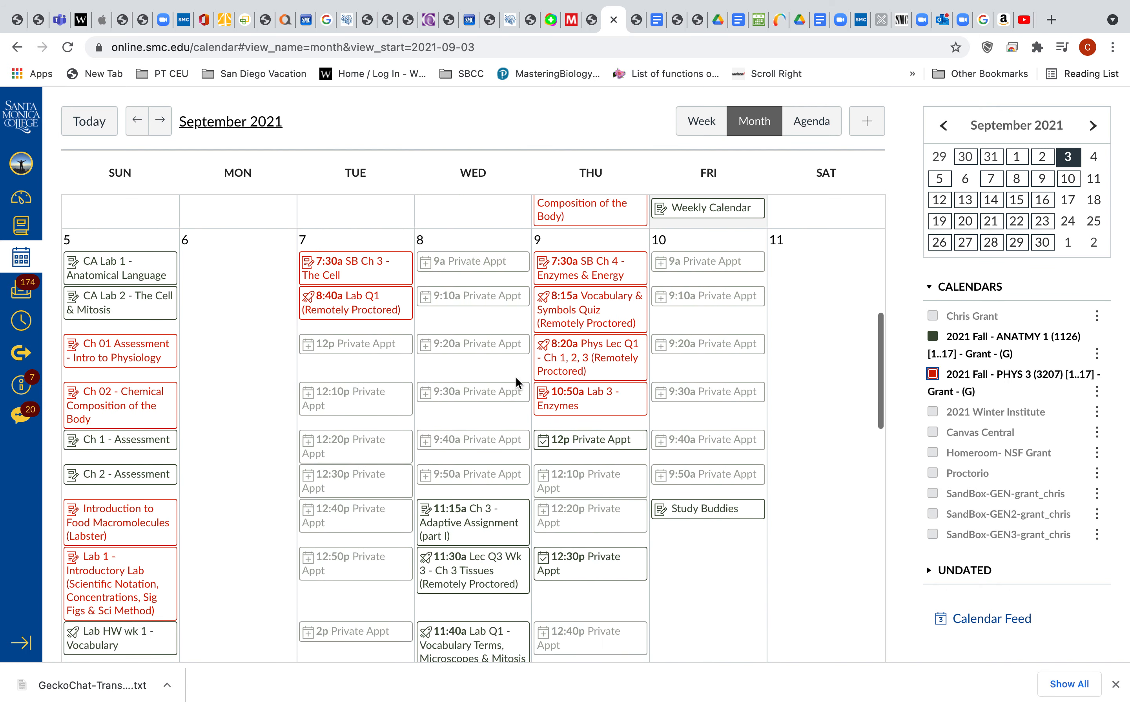
{"action": "scroll", "coordinate": [515, 375], "scroll_direction": "down", "scroll_amount": 6}
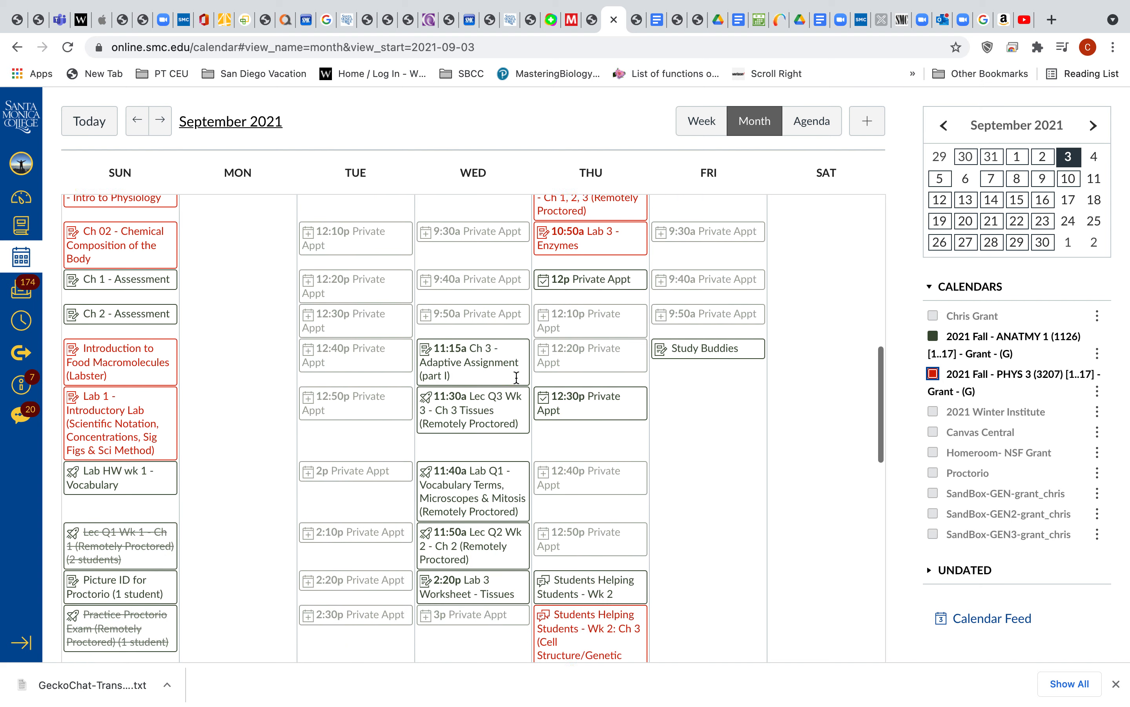
{"action": "scroll", "coordinate": [515, 376], "scroll_direction": "down", "scroll_amount": 6}
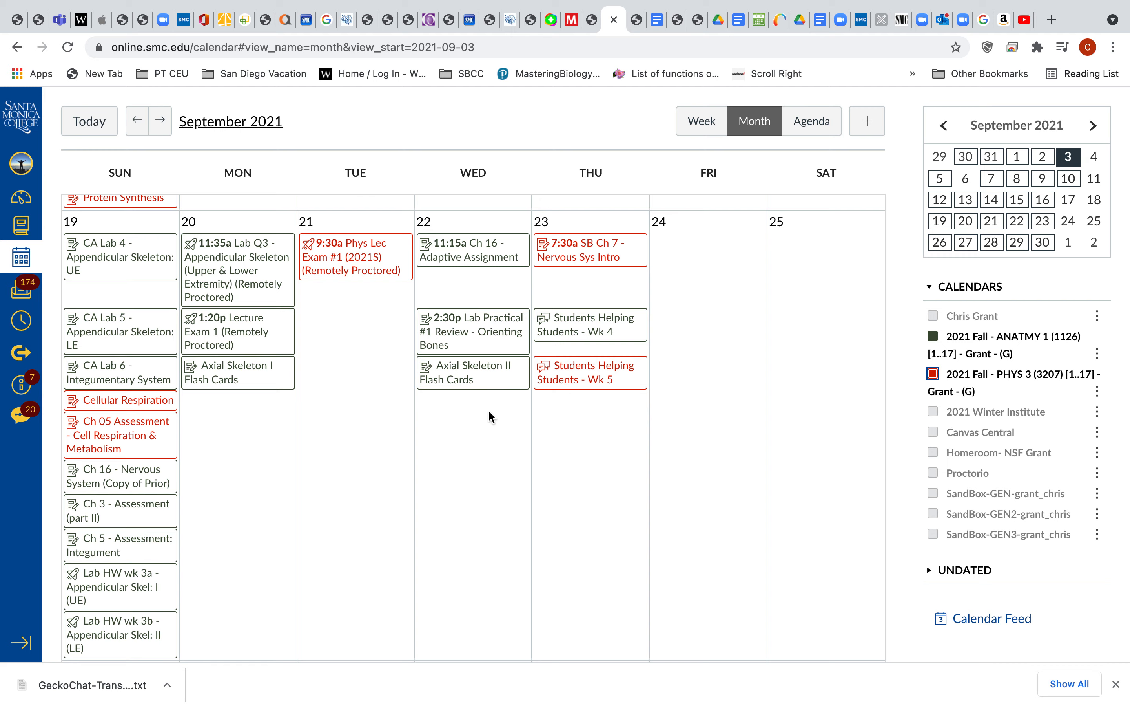
{"action": "scroll", "coordinate": [590, 392], "scroll_direction": "up", "scroll_amount": 15}
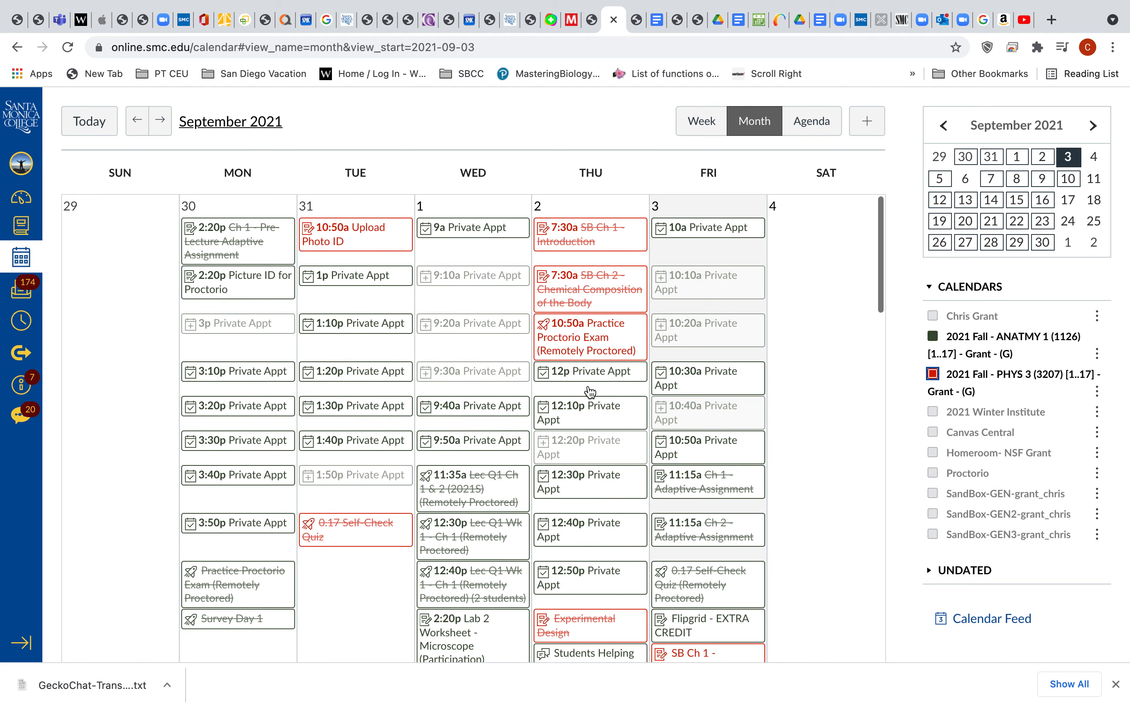
- Start a new appointment group named "Private Appt" with the location "Zoom"
{"action": "left_click", "coordinate": [868, 122]}
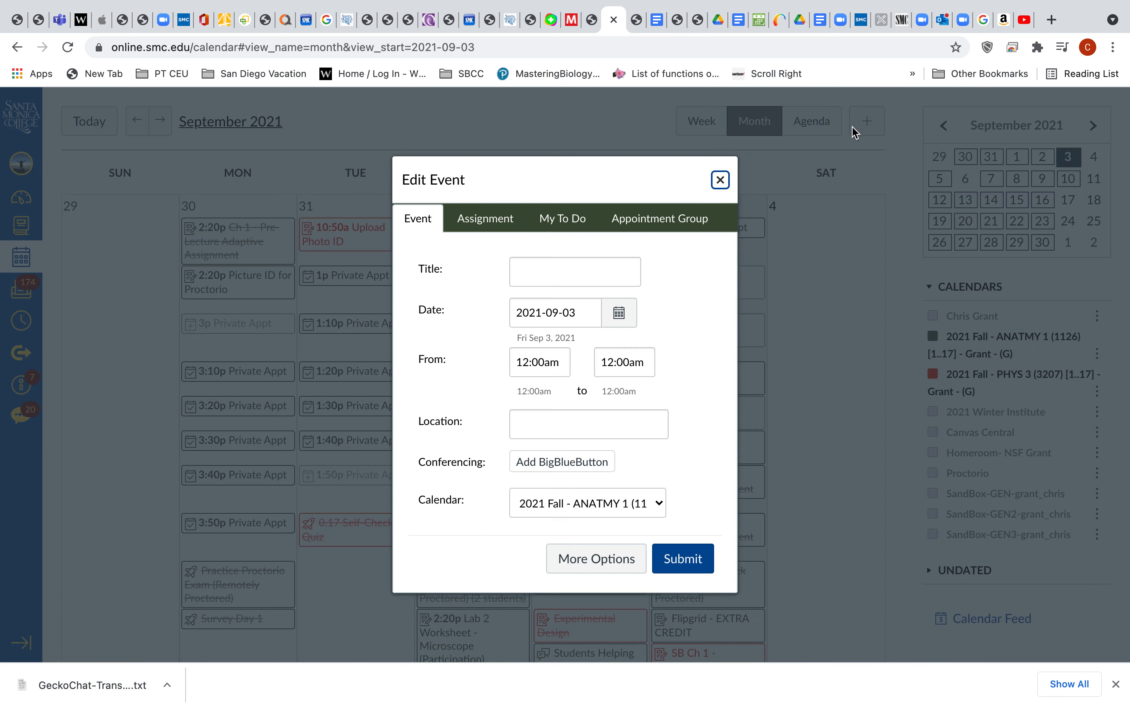
{"action": "left_click", "coordinate": [654, 222]}
{"action": "left_click", "coordinate": [504, 294]}
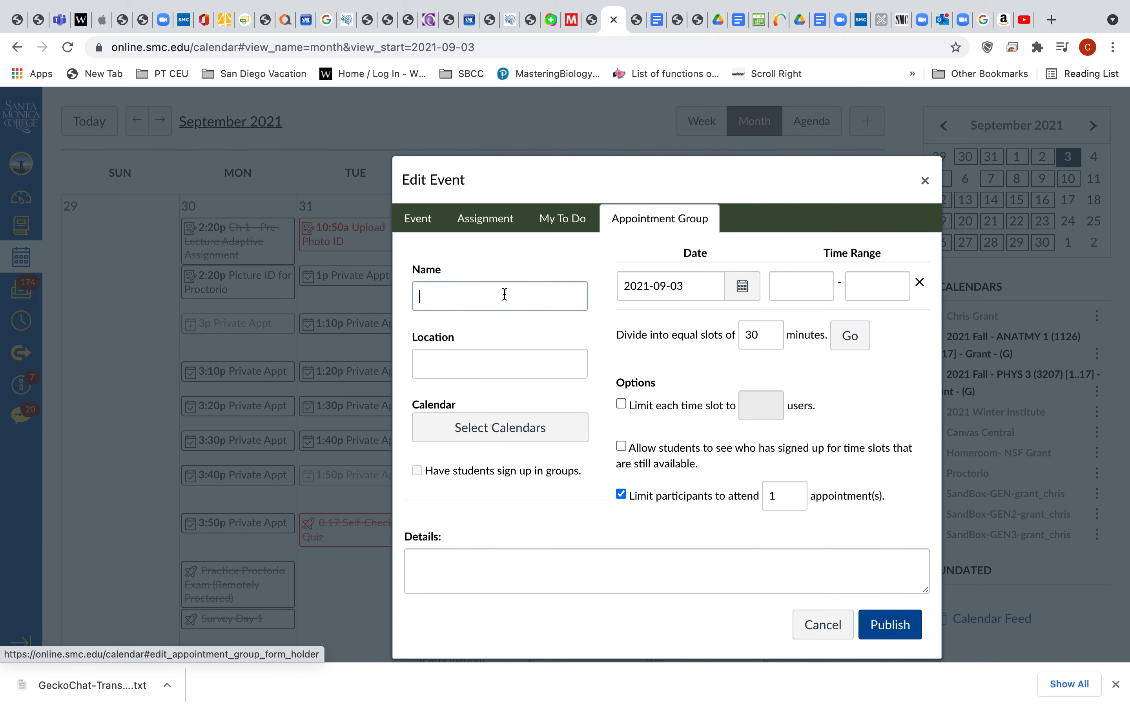
{"action": "type", "text": "Private Appt"}
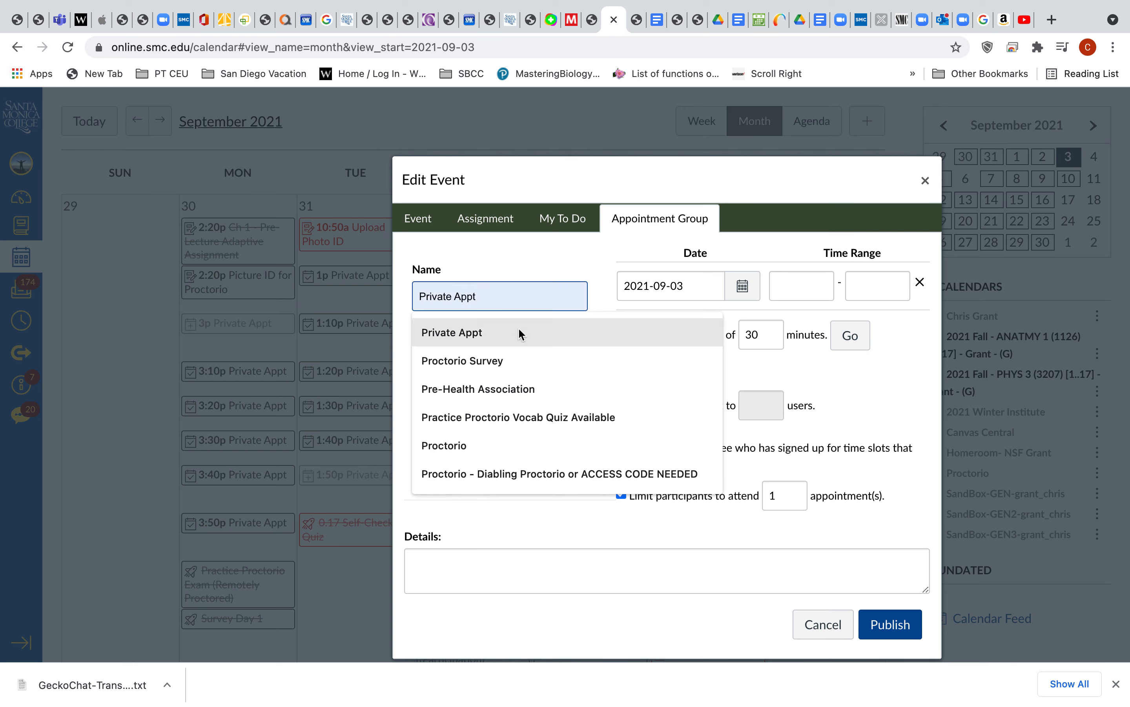
{"action": "left_click", "coordinate": [503, 340]}
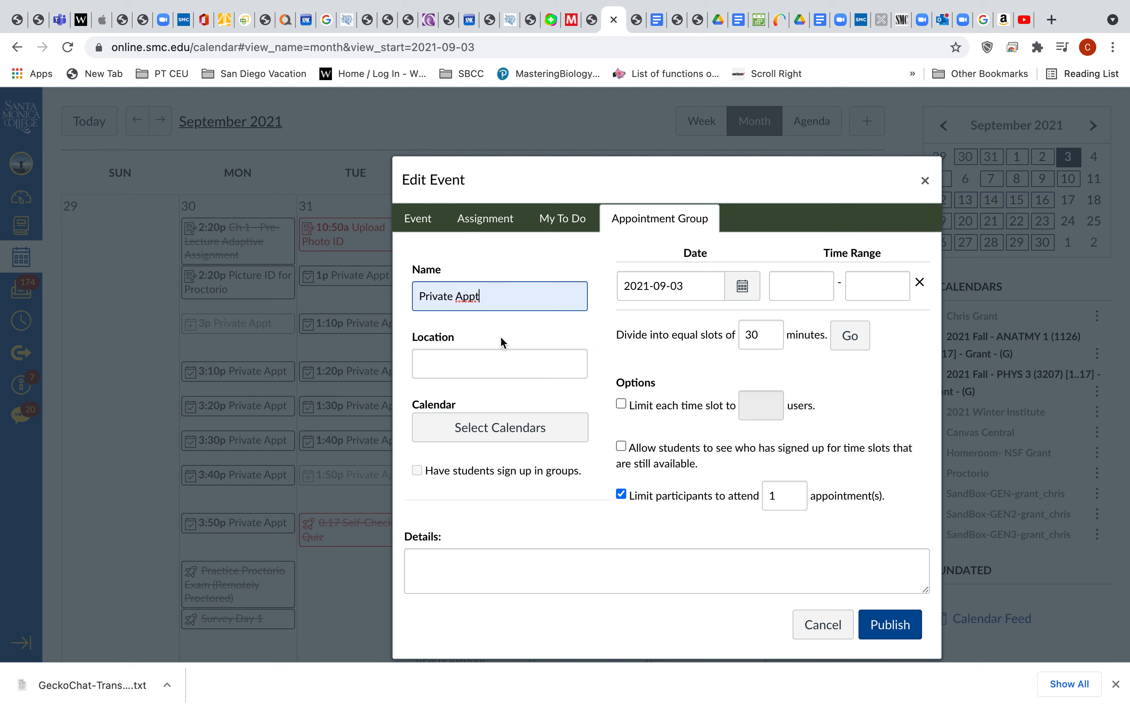
{"action": "left_click", "coordinate": [497, 363]}
{"action": "type", "text": "Zoom"}
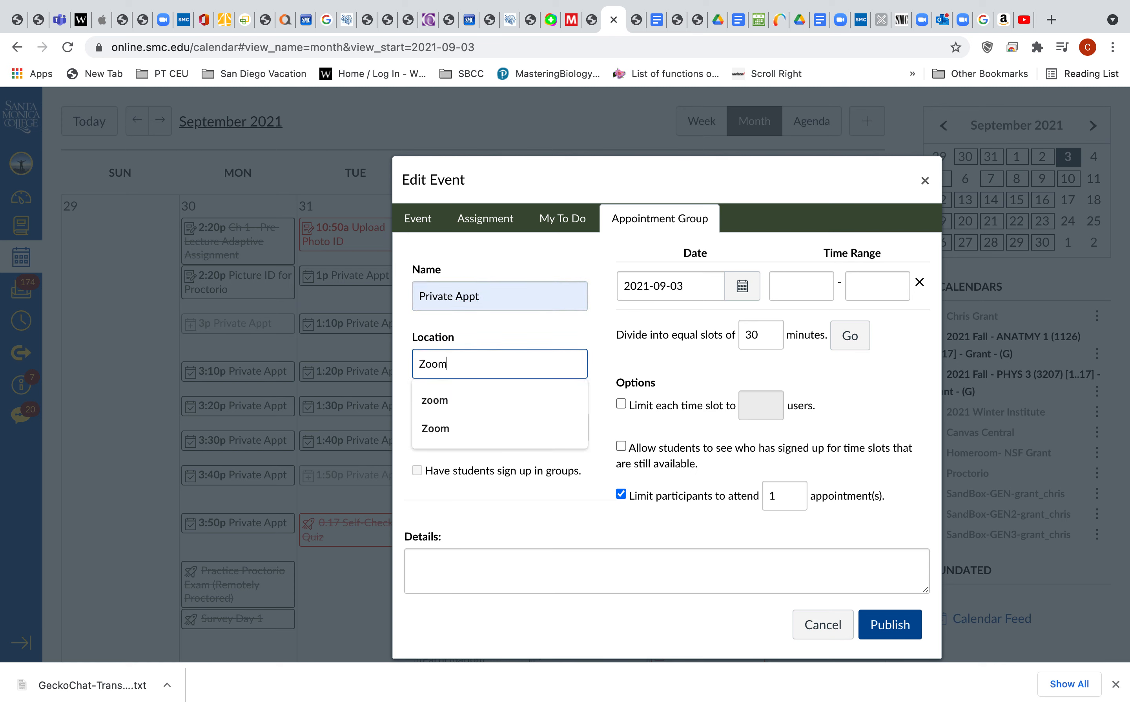
{"action": "left_click", "coordinate": [475, 429]}
- Assign the appointment group to the 2021 Fall - ANATMY 1 (1126) calendar only
{"action": "left_click", "coordinate": [496, 428]}
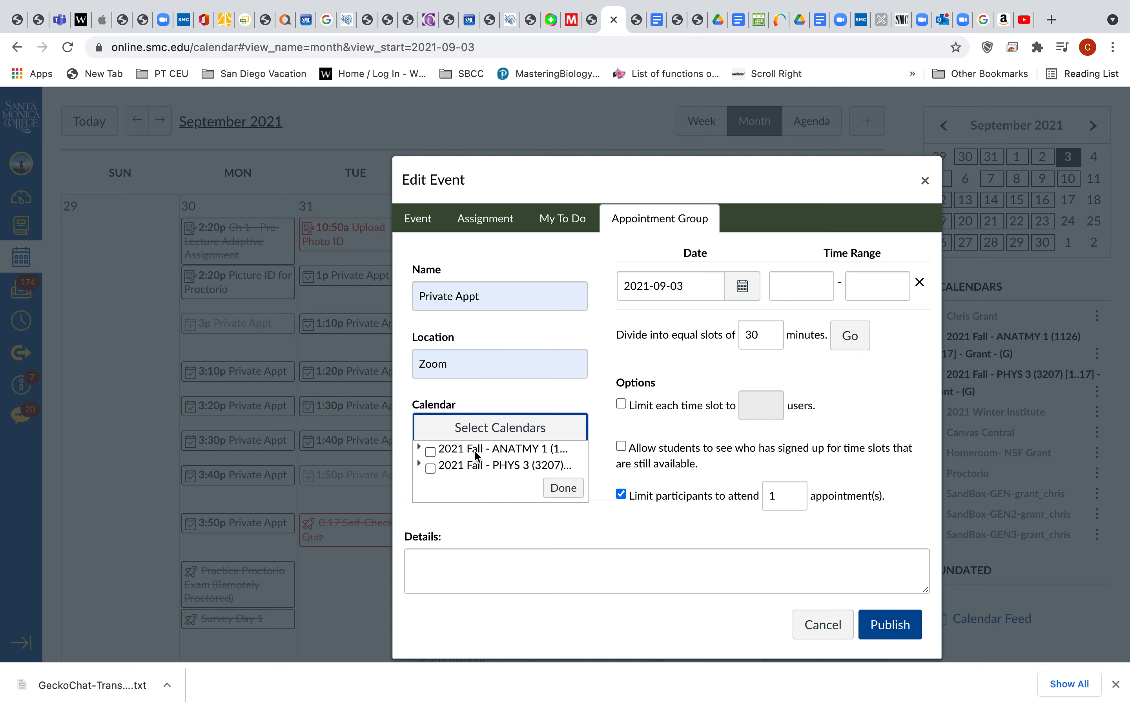
{"action": "left_click", "coordinate": [431, 451]}
{"action": "left_click", "coordinate": [431, 483]}
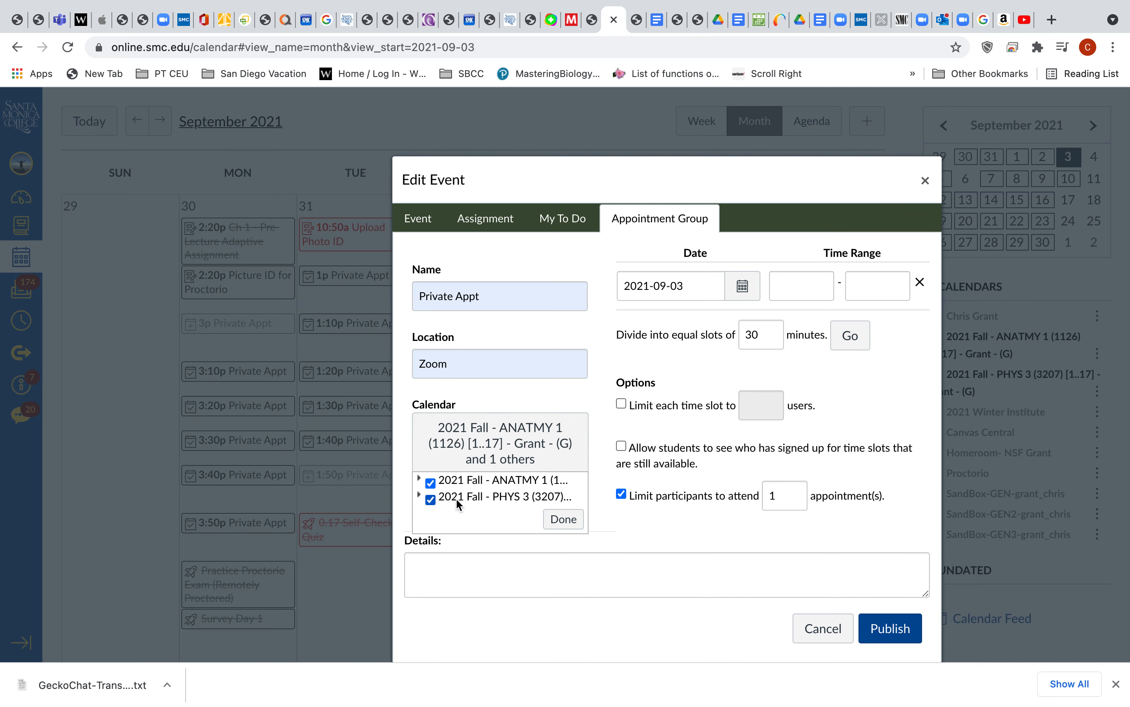
{"action": "left_click", "coordinate": [430, 499]}
{"action": "left_click", "coordinate": [563, 505]}
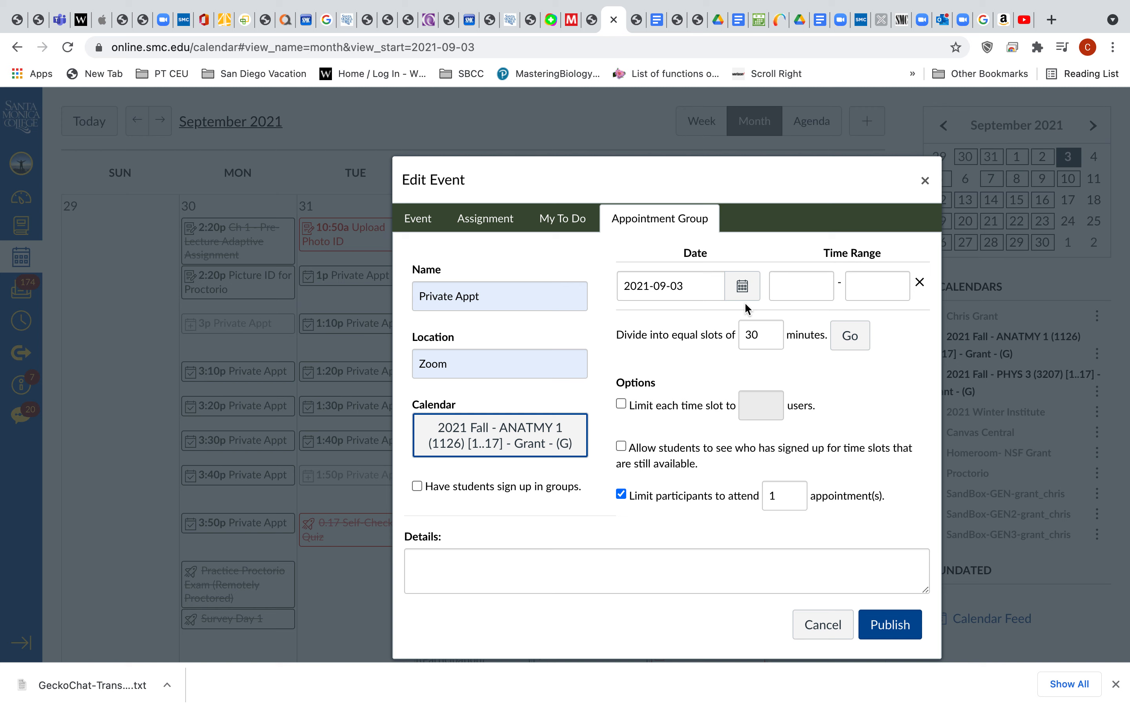
- Set the first appointment block to September 27, 2021, from 10:00am to 10:30am
{"action": "left_click", "coordinate": [742, 286]}
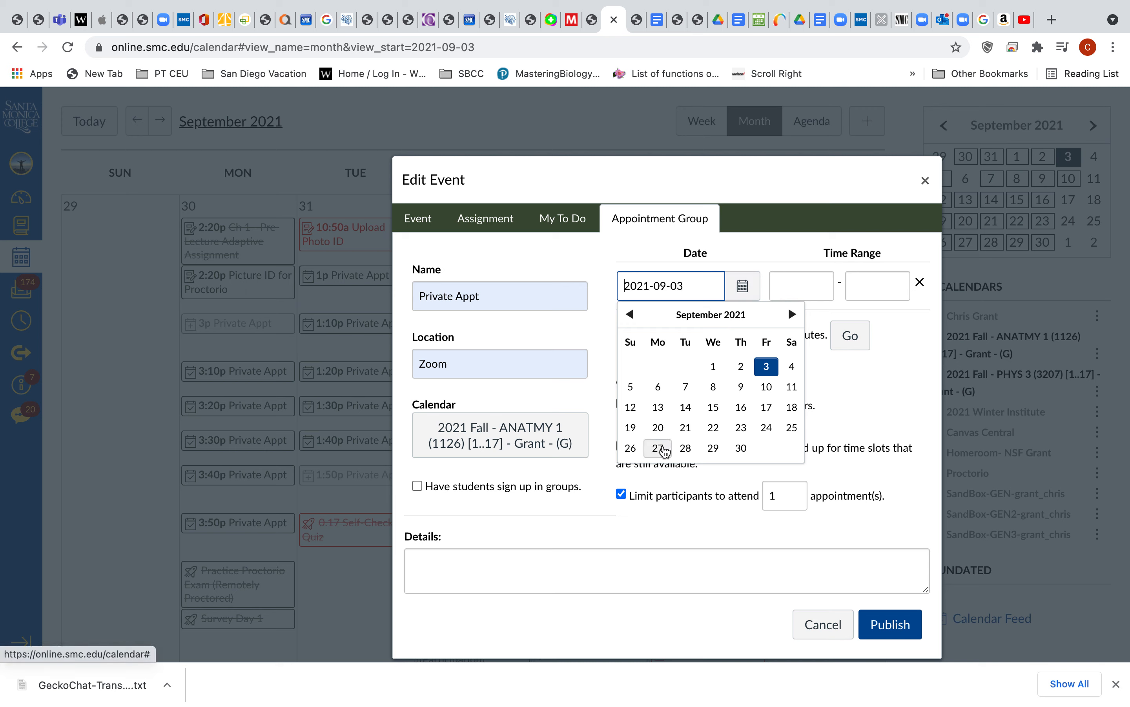
{"action": "left_click", "coordinate": [658, 447]}
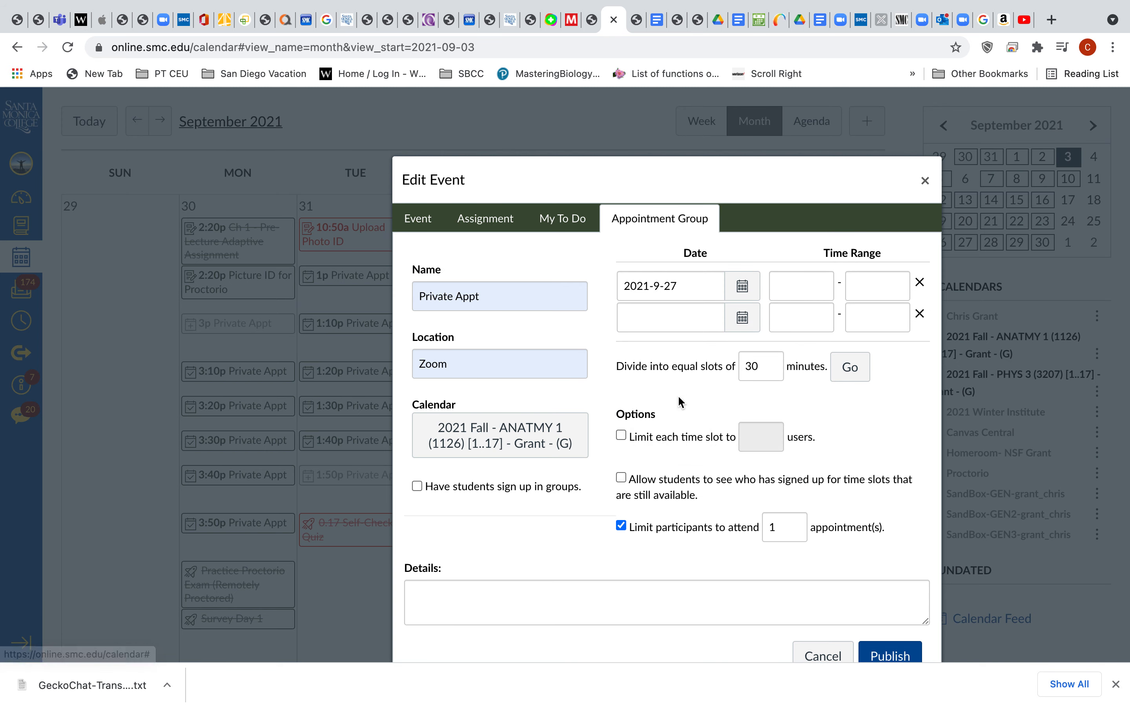
{"action": "left_click", "coordinate": [795, 288]}
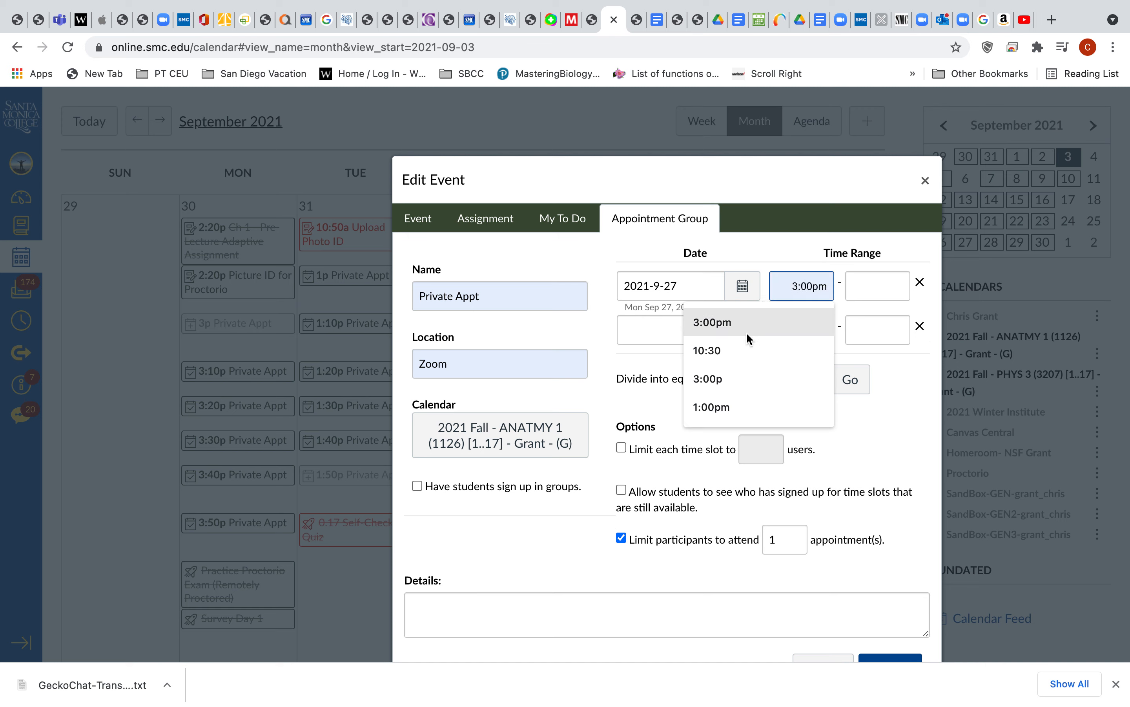
{"action": "type", "text": "10"}
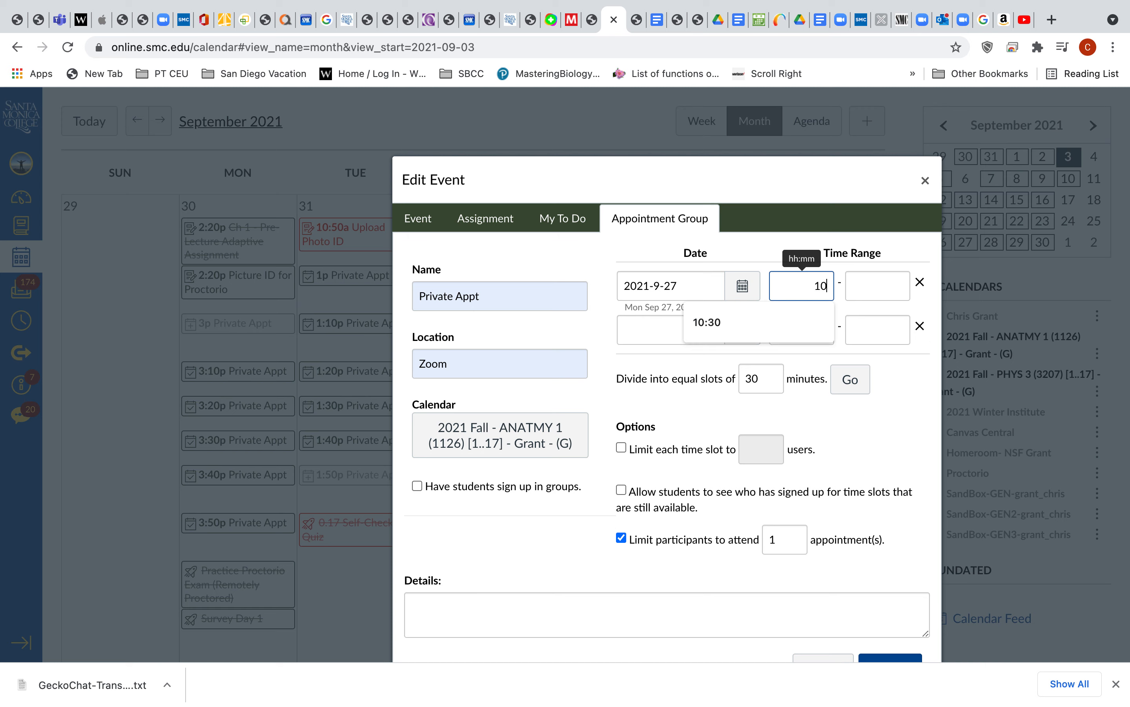
{"action": "type", "text": ":00am"}
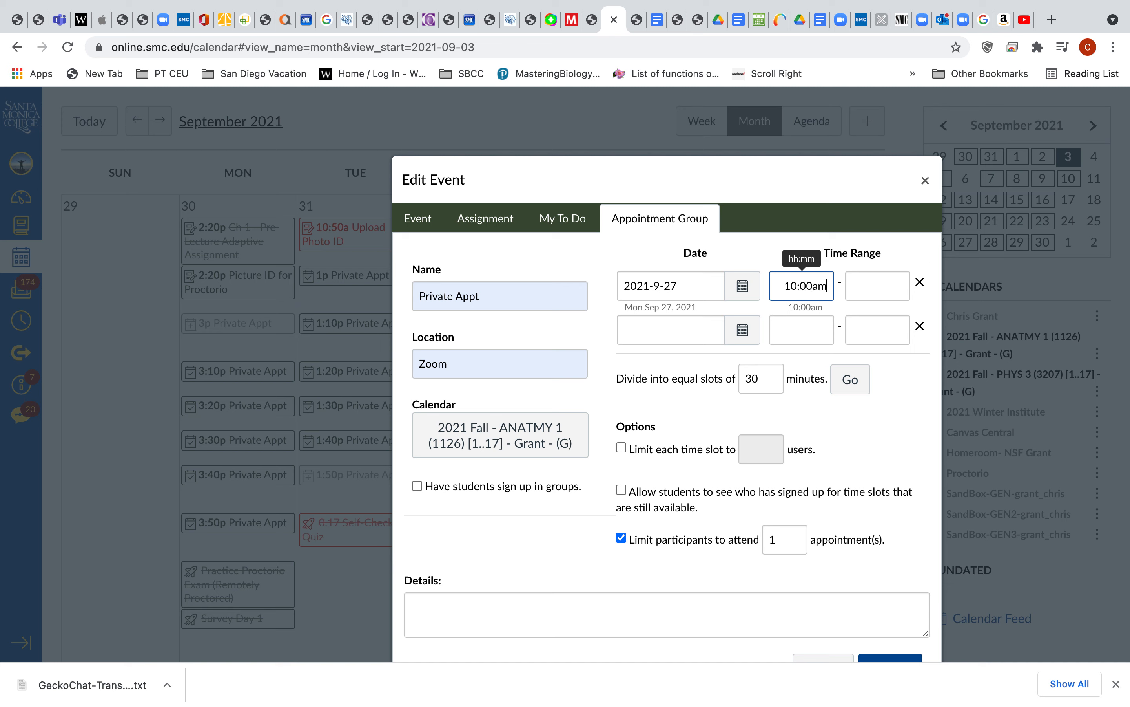
{"action": "key", "text": "Tab"}
{"action": "type", "text": "10:30am"}
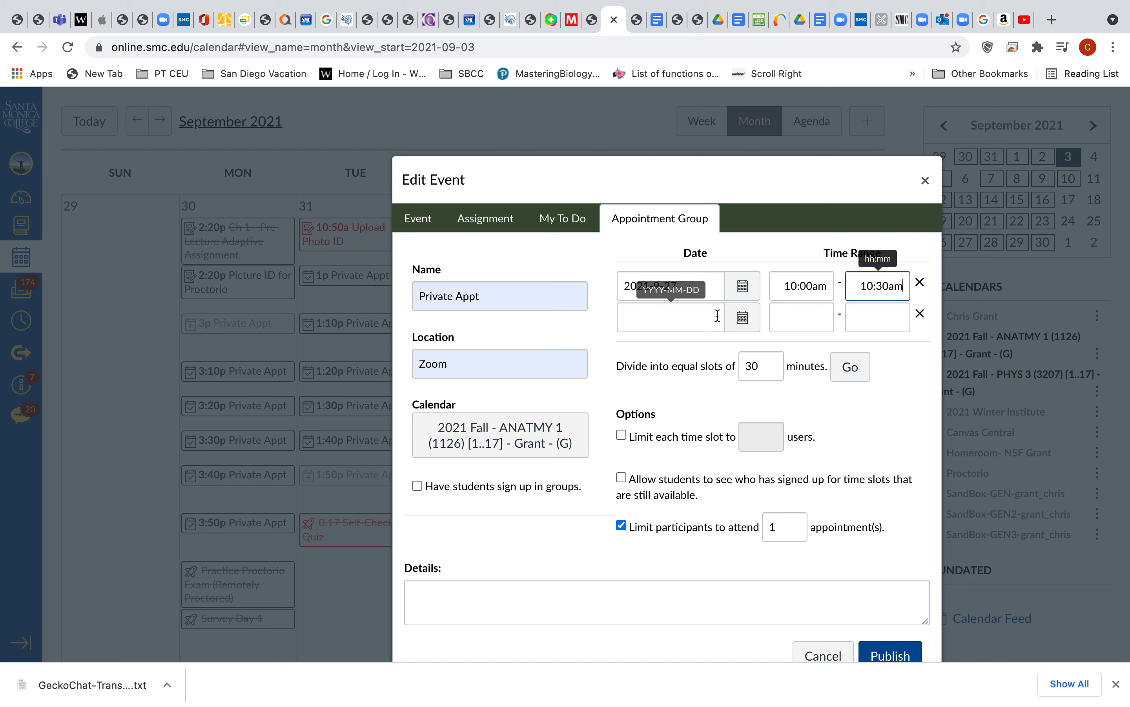
- Add a second appointment block on September 29, 2021, from 10:00am to 10:30am
{"action": "left_click", "coordinate": [742, 321]}
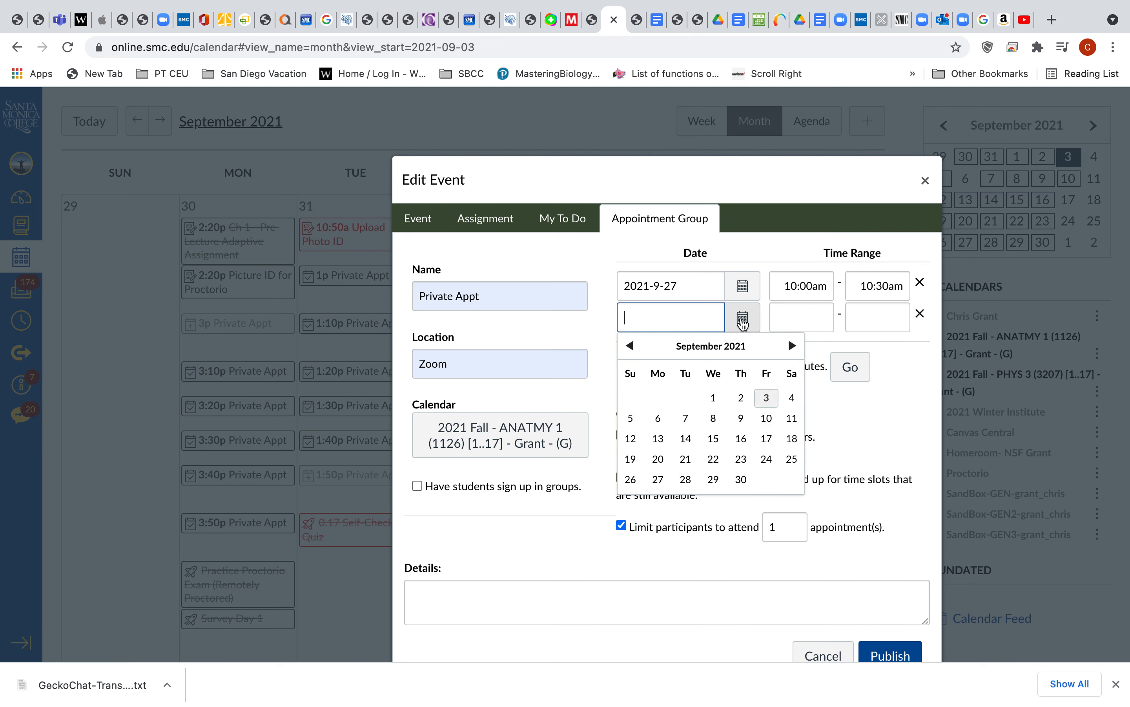
{"action": "left_click", "coordinate": [713, 479]}
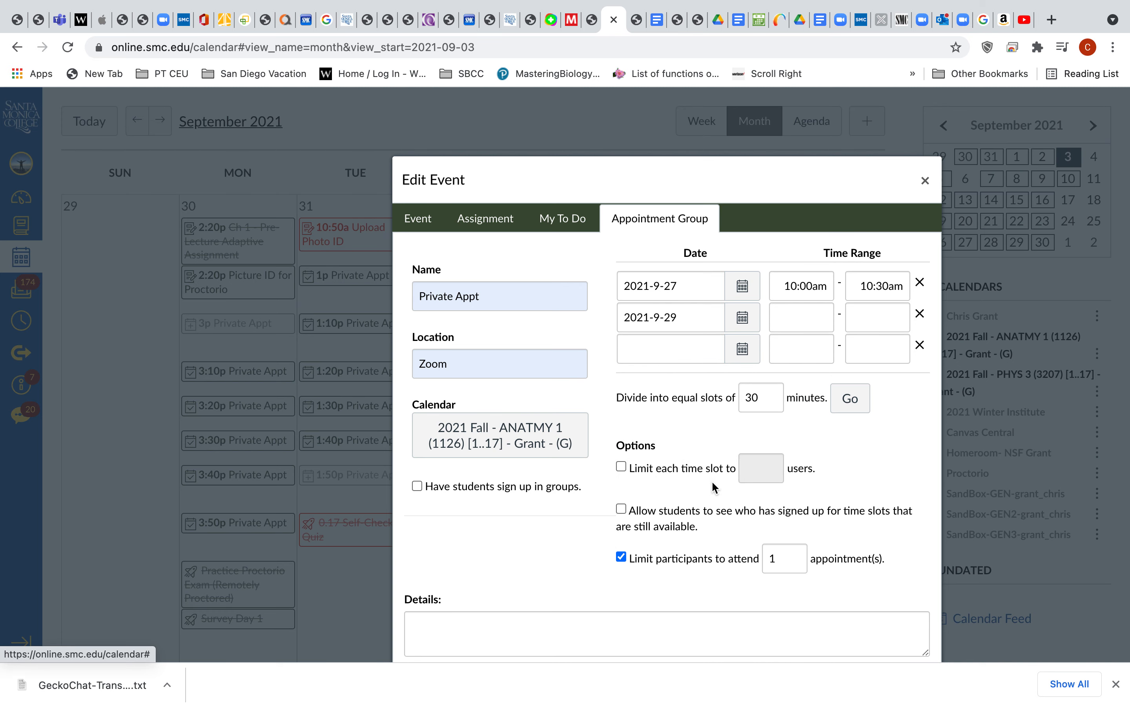
{"action": "left_click", "coordinate": [799, 316]}
{"action": "type", "text": "10:00"}
{"action": "key", "text": "Tab"}
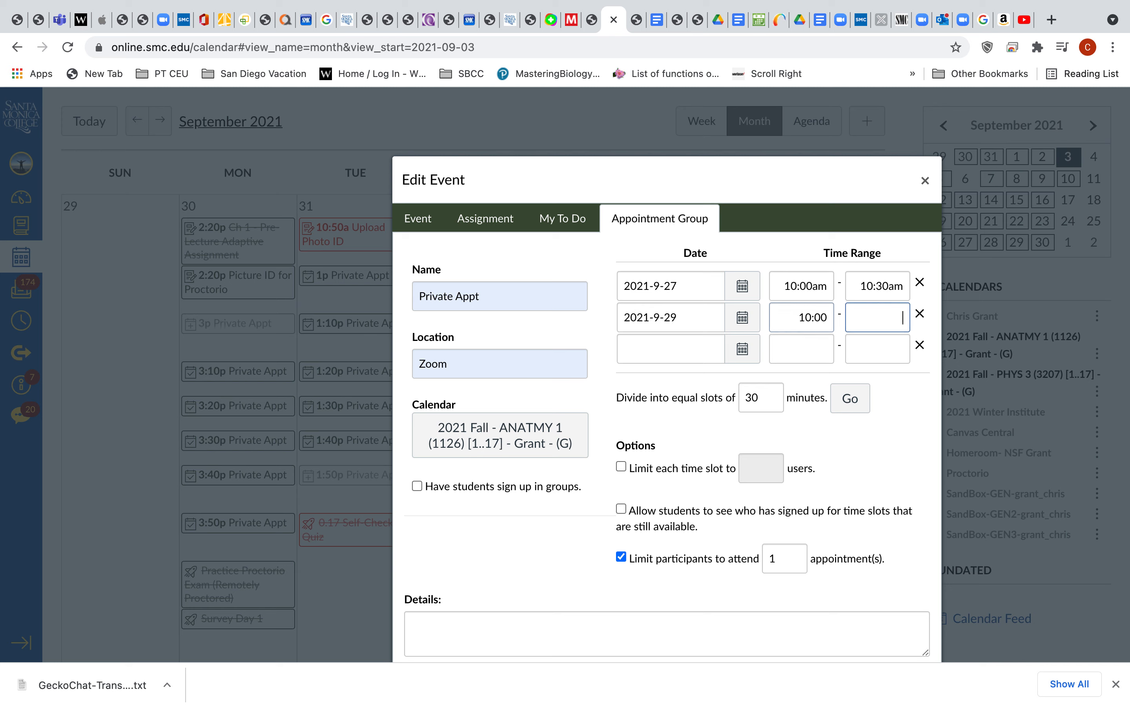
{"action": "type", "text": "10:30am"}
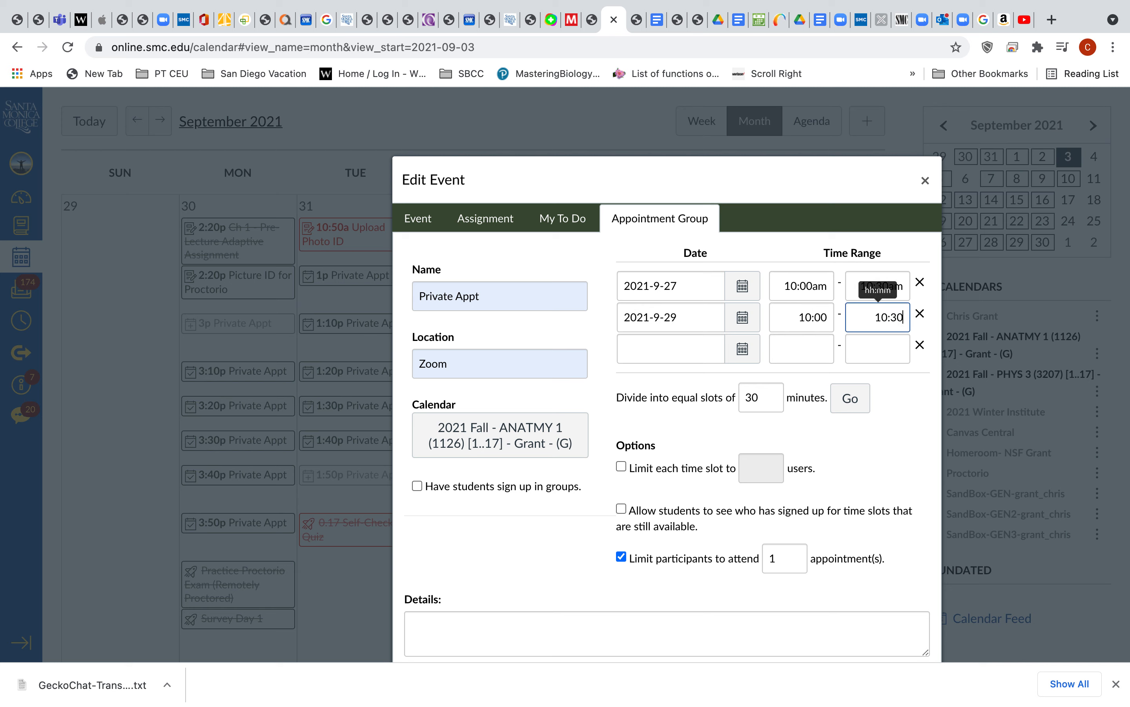
{"action": "left_click", "coordinate": [825, 317]}
{"action": "type", "text": "am"}
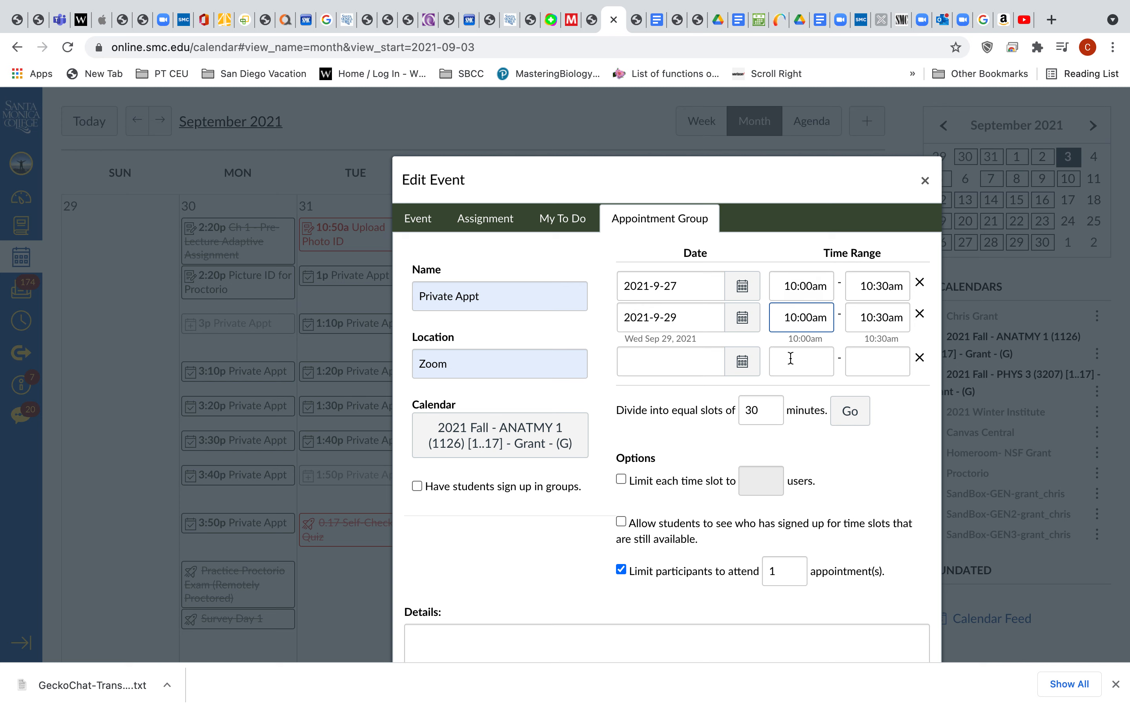
- Divide the appointment blocks into equal slots of 10 minutes and check the resulting list
{"action": "left_click", "coordinate": [752, 410]}
{"action": "key", "text": "BackSpace"}
{"action": "type", "text": "1"}
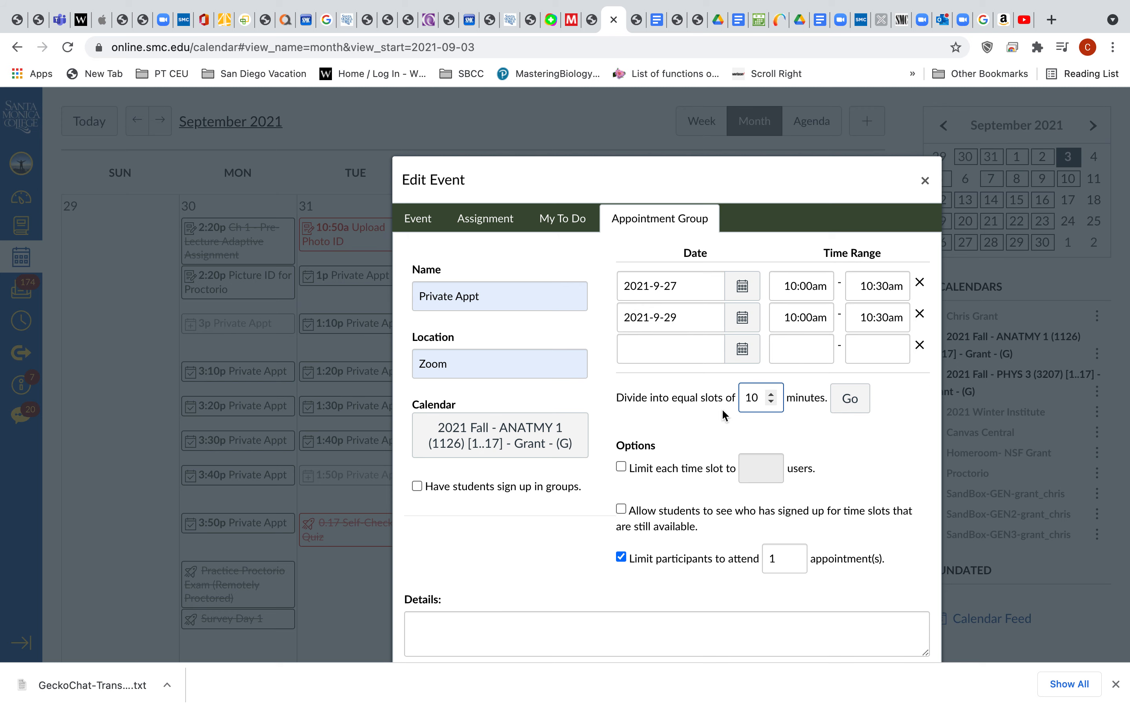
{"action": "left_click", "coordinate": [851, 401]}
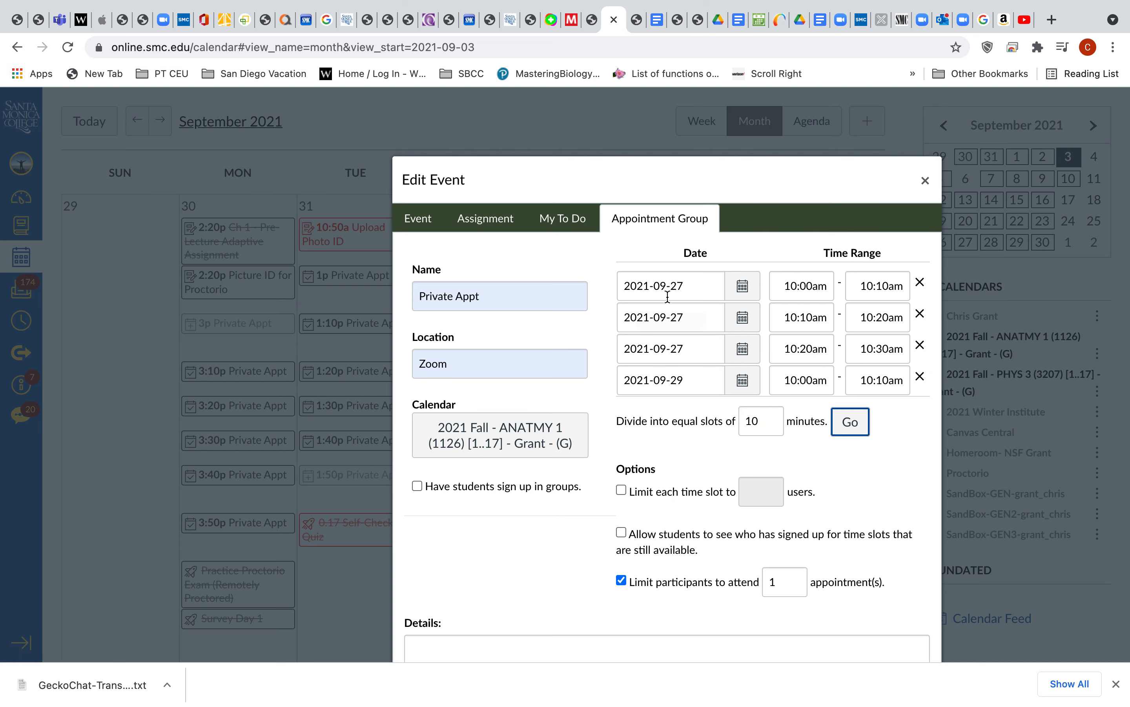
{"action": "scroll", "coordinate": [684, 337], "scroll_direction": "down", "scroll_amount": 3}
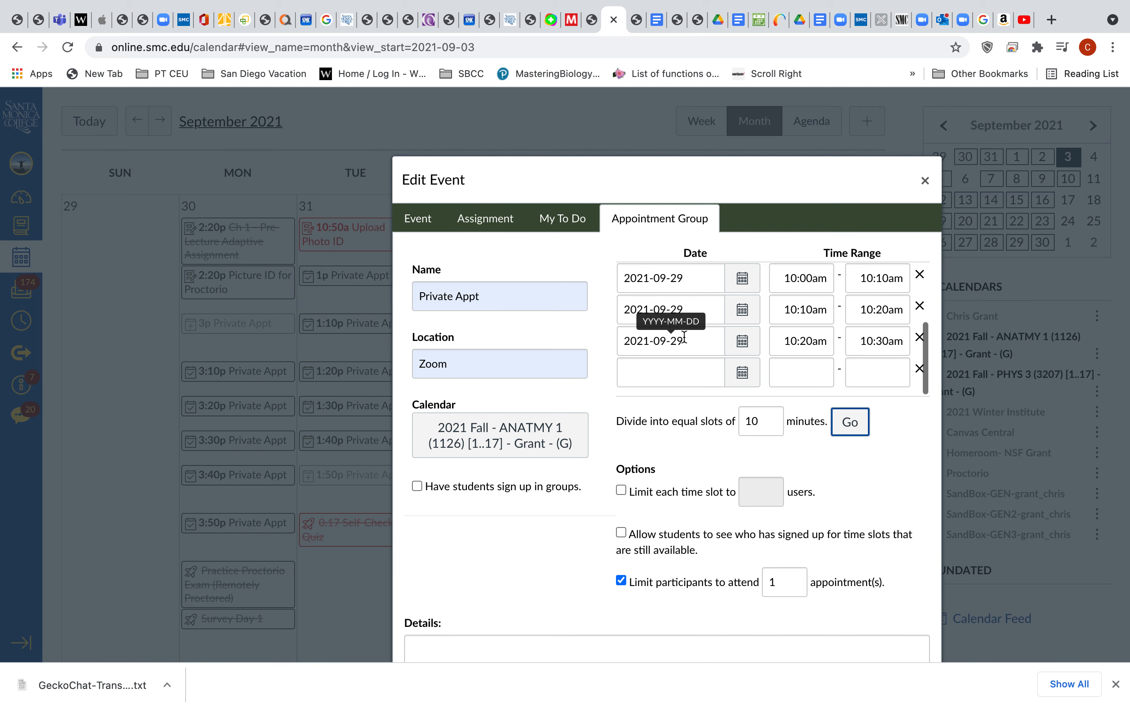
{"action": "scroll", "coordinate": [685, 336], "scroll_direction": "up", "scroll_amount": 1}
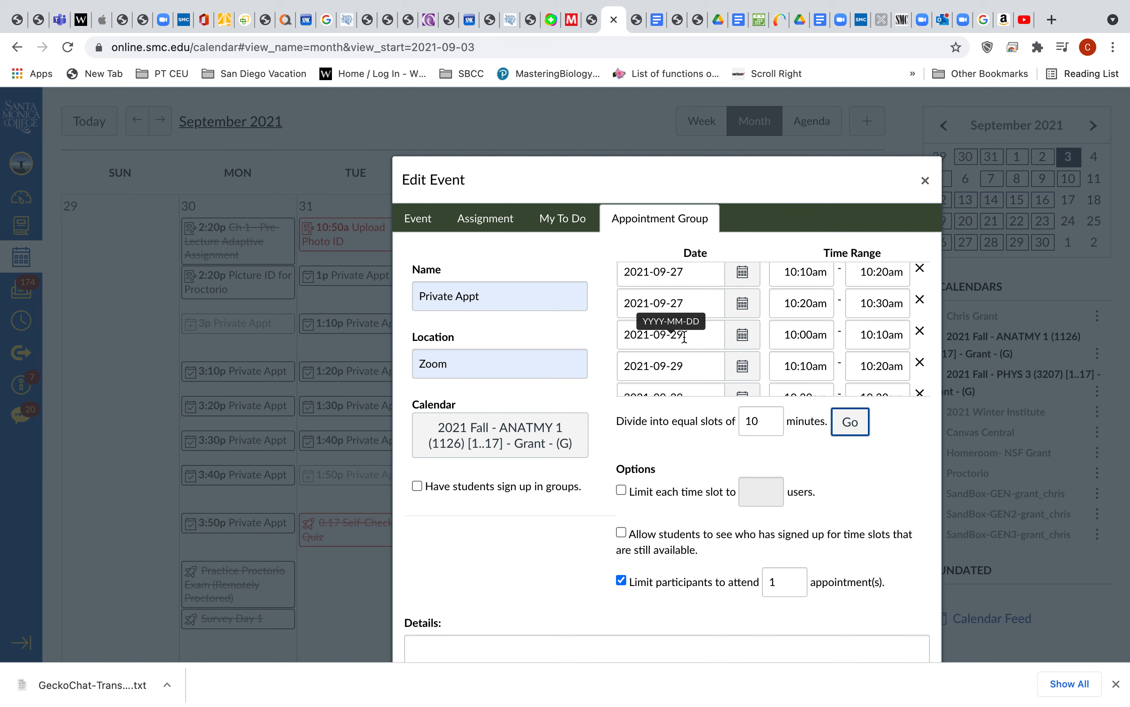
- Limit each time slot to 1 user and turn off the limit on appointments per participant
{"action": "scroll", "coordinate": [722, 464], "scroll_direction": "down", "scroll_amount": 3}
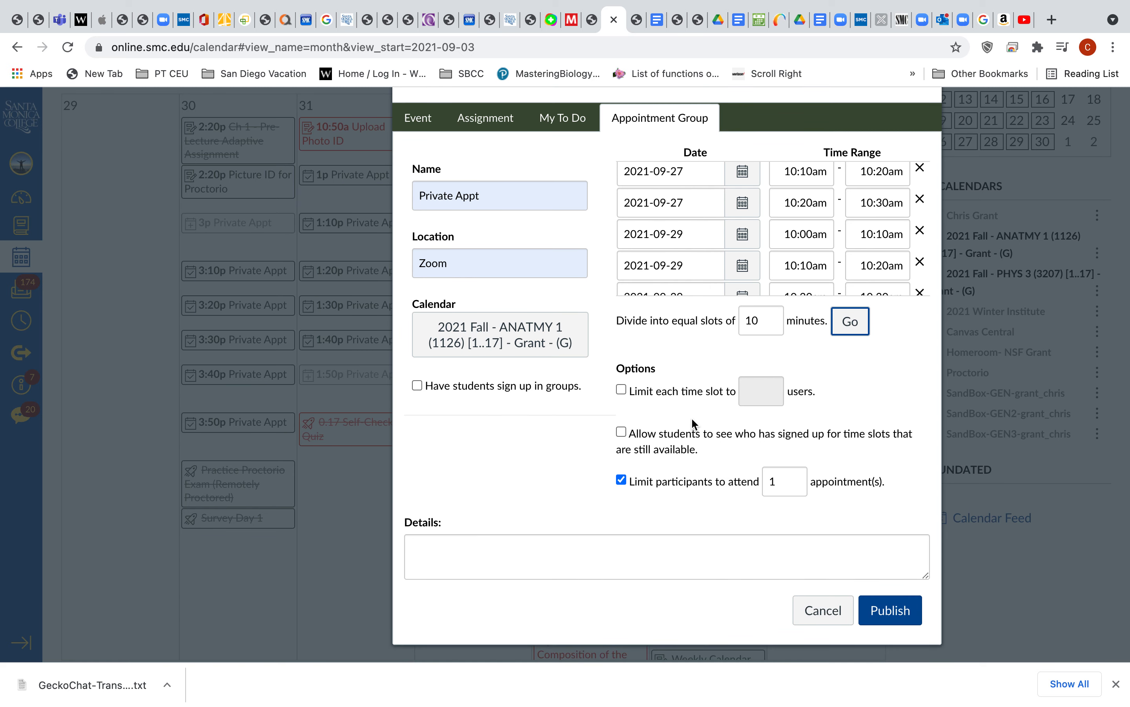
{"action": "left_click", "coordinate": [622, 390]}
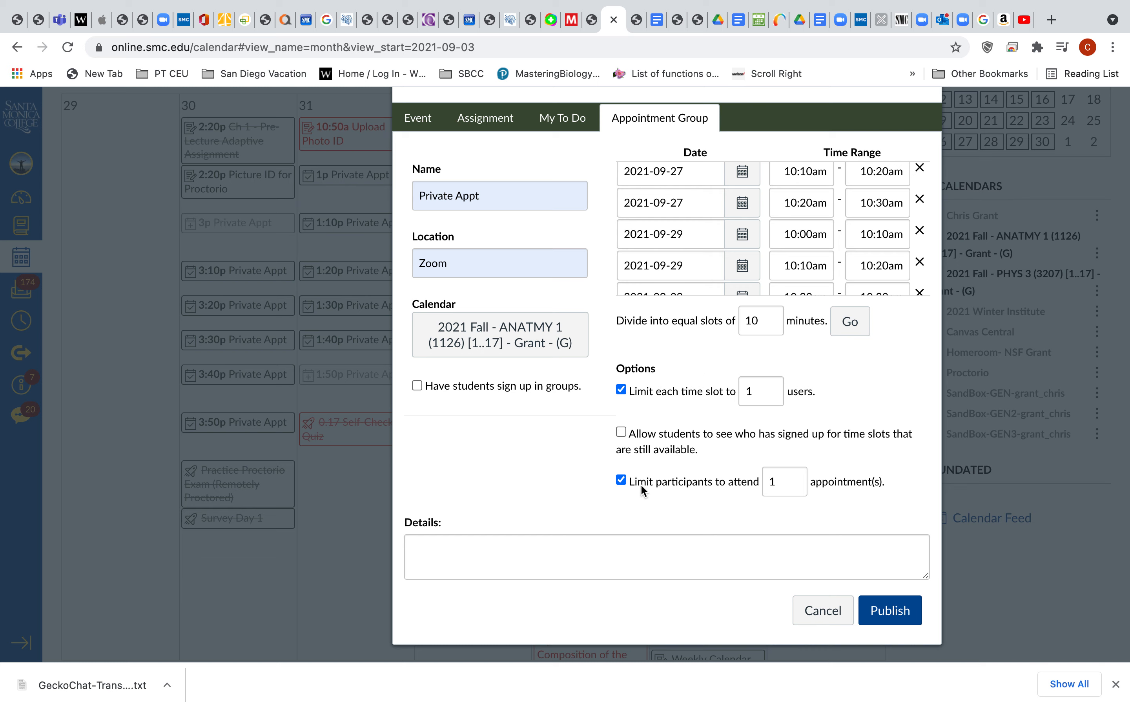
{"action": "scroll", "coordinate": [769, 240], "scroll_direction": "up", "scroll_amount": 2}
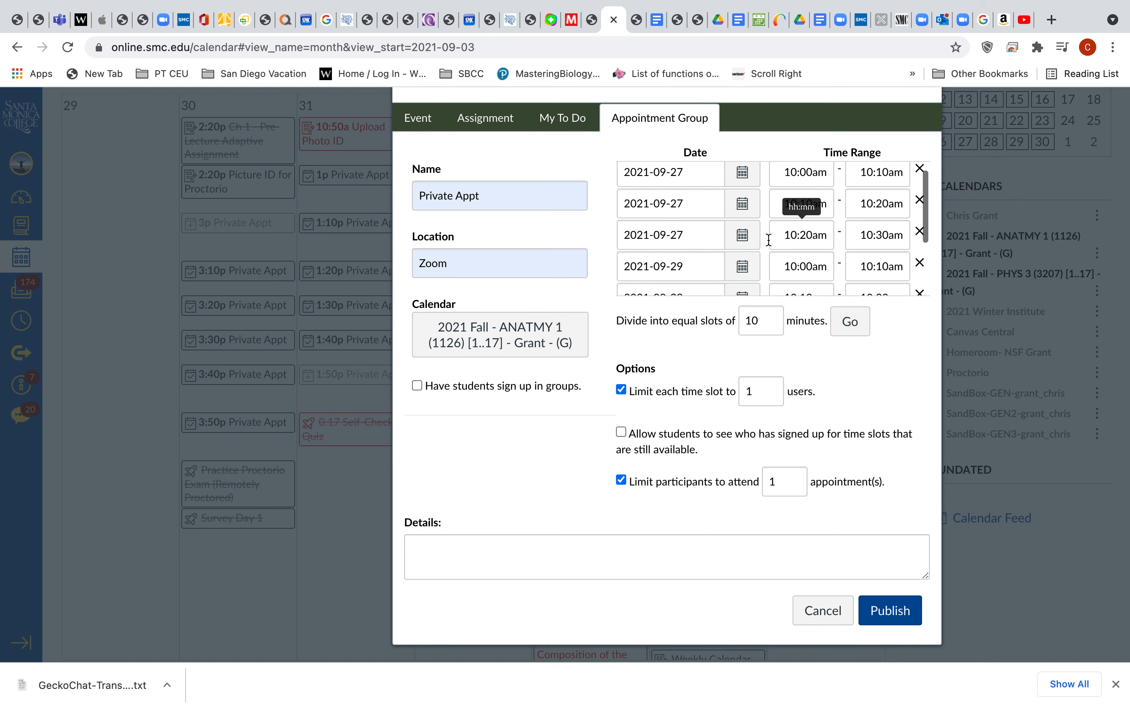
{"action": "scroll", "coordinate": [769, 239], "scroll_direction": "down", "scroll_amount": 3}
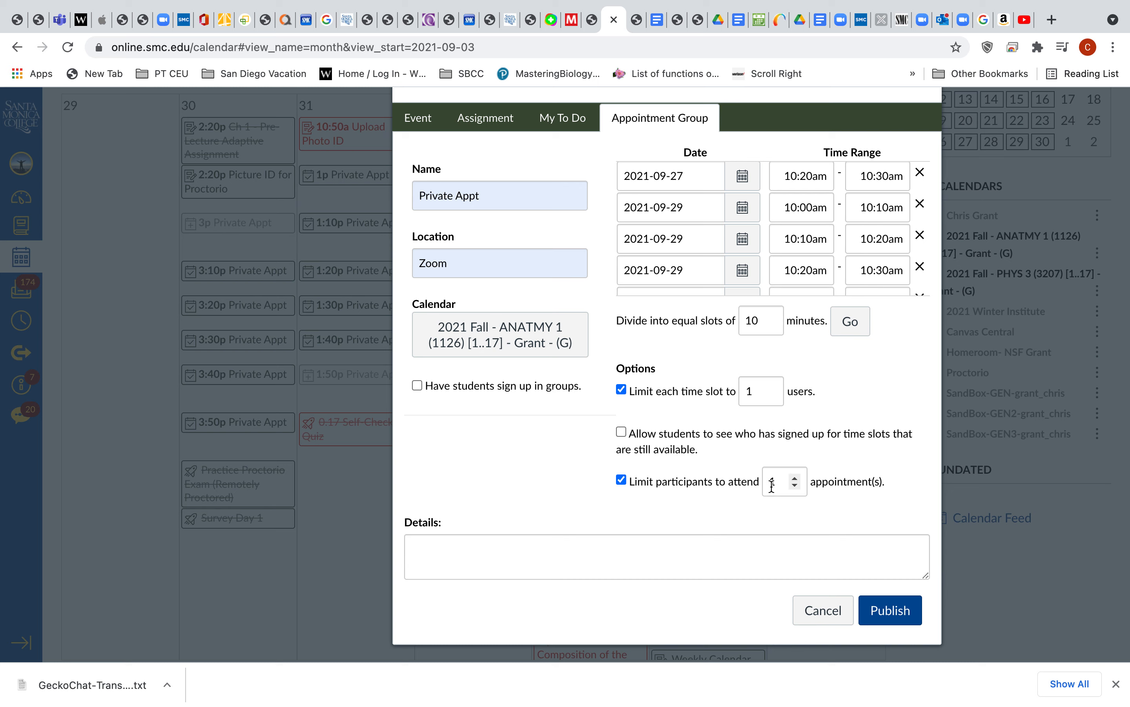
{"action": "scroll", "coordinate": [749, 177], "scroll_direction": "up", "scroll_amount": 3}
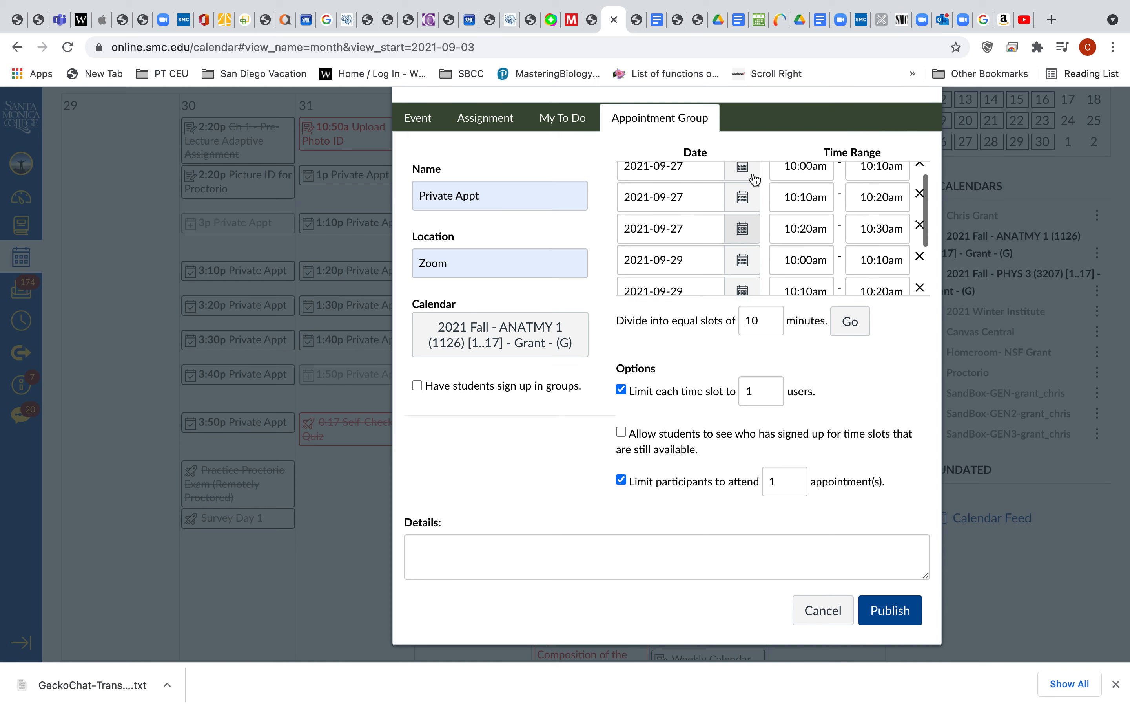
{"action": "scroll", "coordinate": [752, 178], "scroll_direction": "down", "scroll_amount": 5}
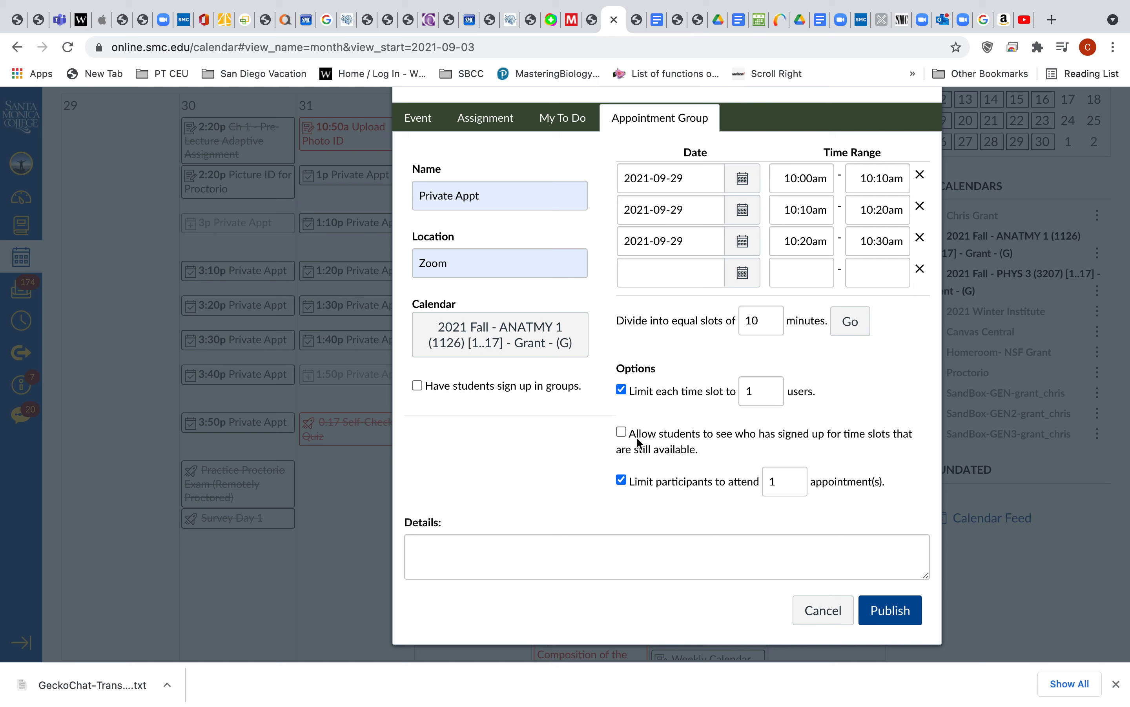
{"action": "left_click", "coordinate": [622, 483]}
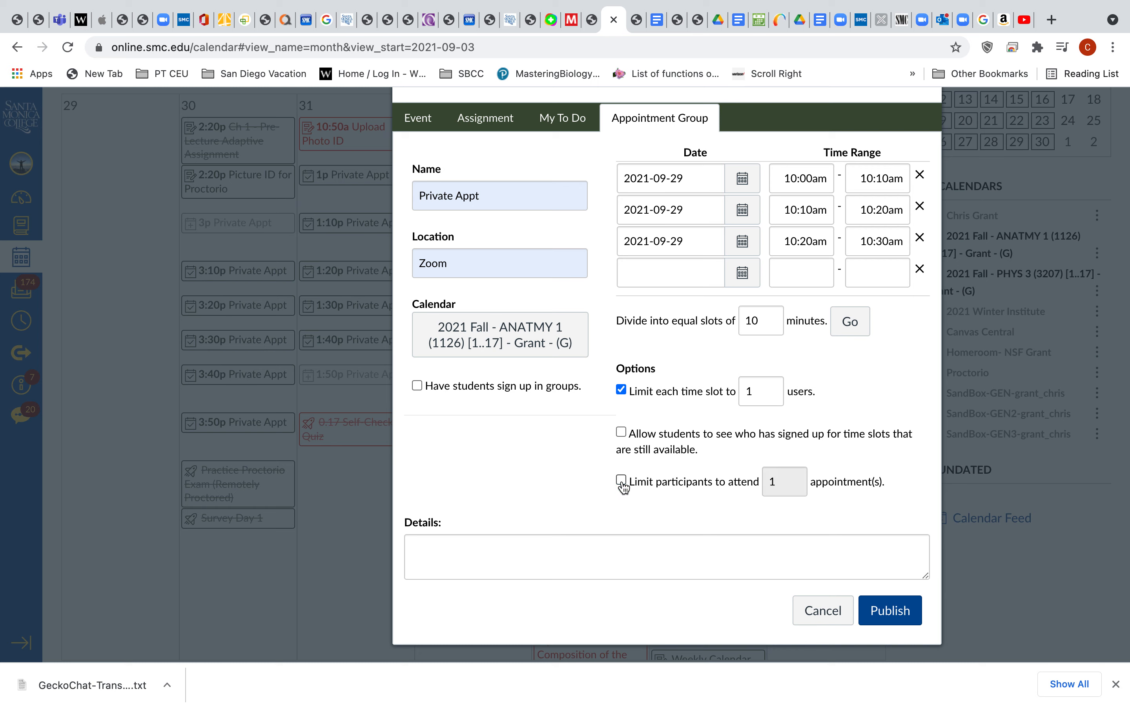
- Publish the appointment group and check its slots on September 27 and 29 in the month calendar
{"action": "left_click", "coordinate": [889, 611]}
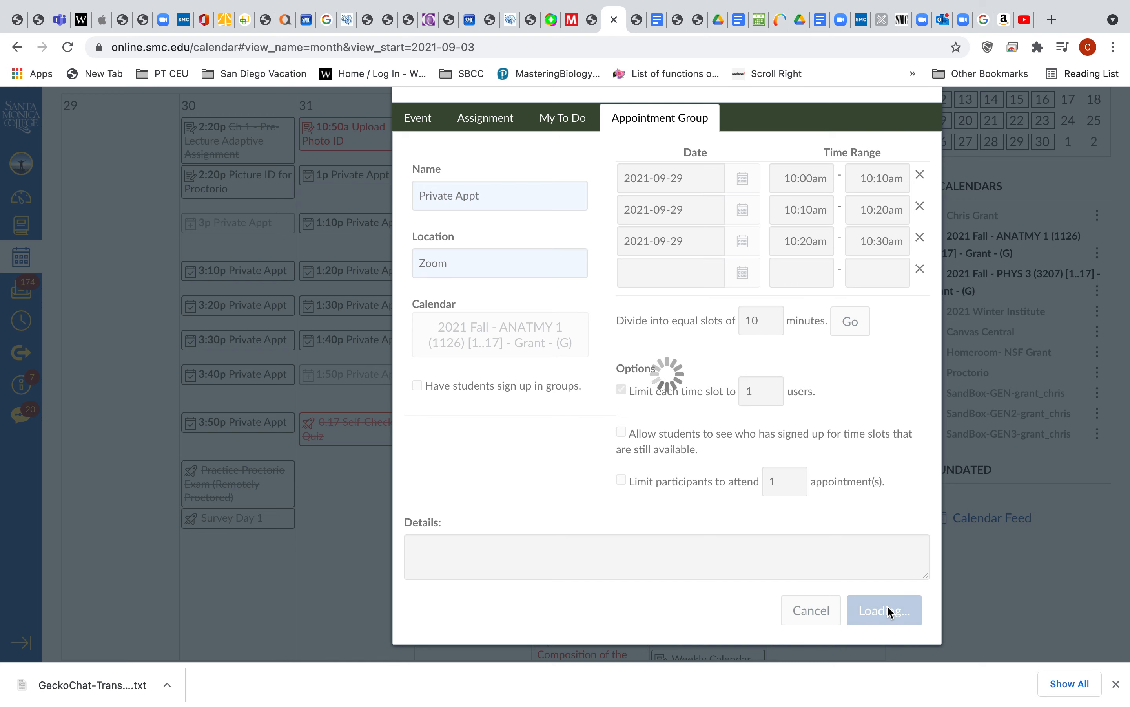
{"action": "scroll", "coordinate": [601, 549], "scroll_direction": "down", "scroll_amount": 10}
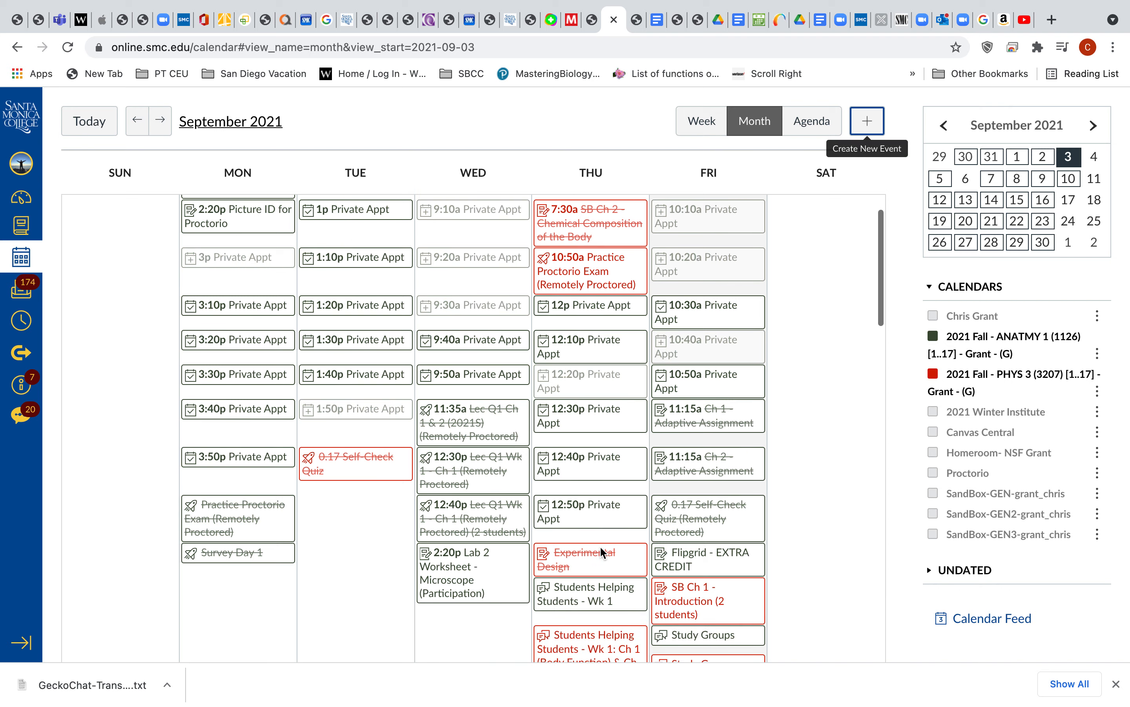
{"action": "scroll", "coordinate": [600, 546], "scroll_direction": "down", "scroll_amount": 15}
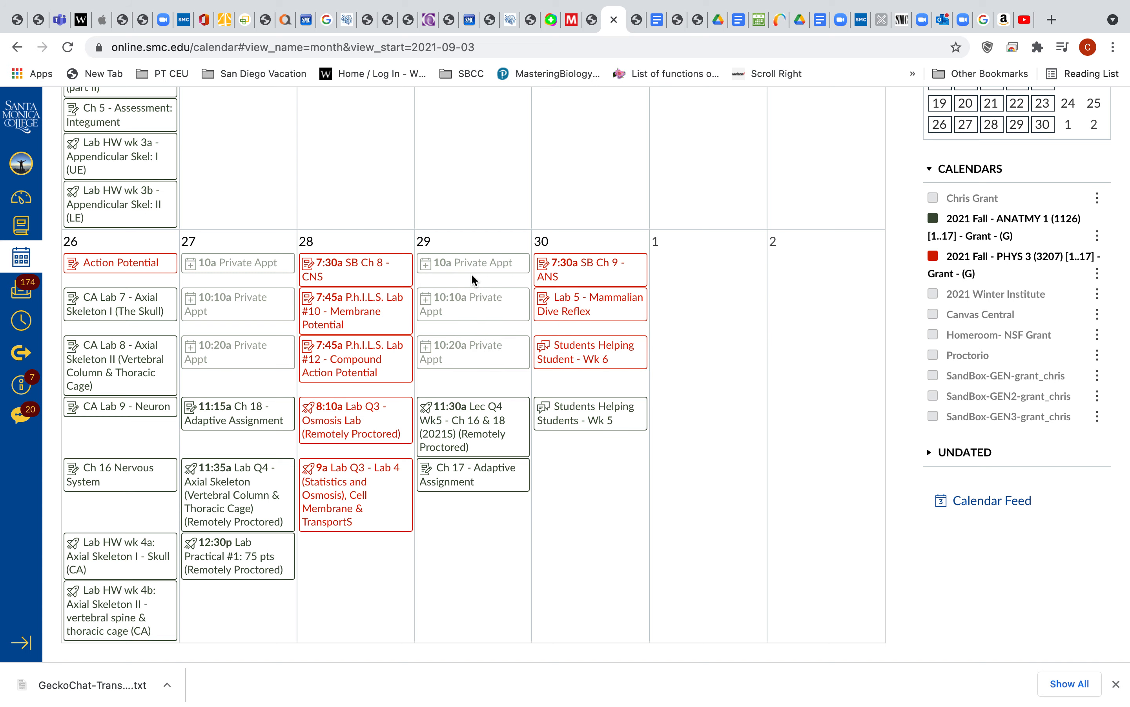
{"action": "mouse_move", "coordinate": [647, 10]}
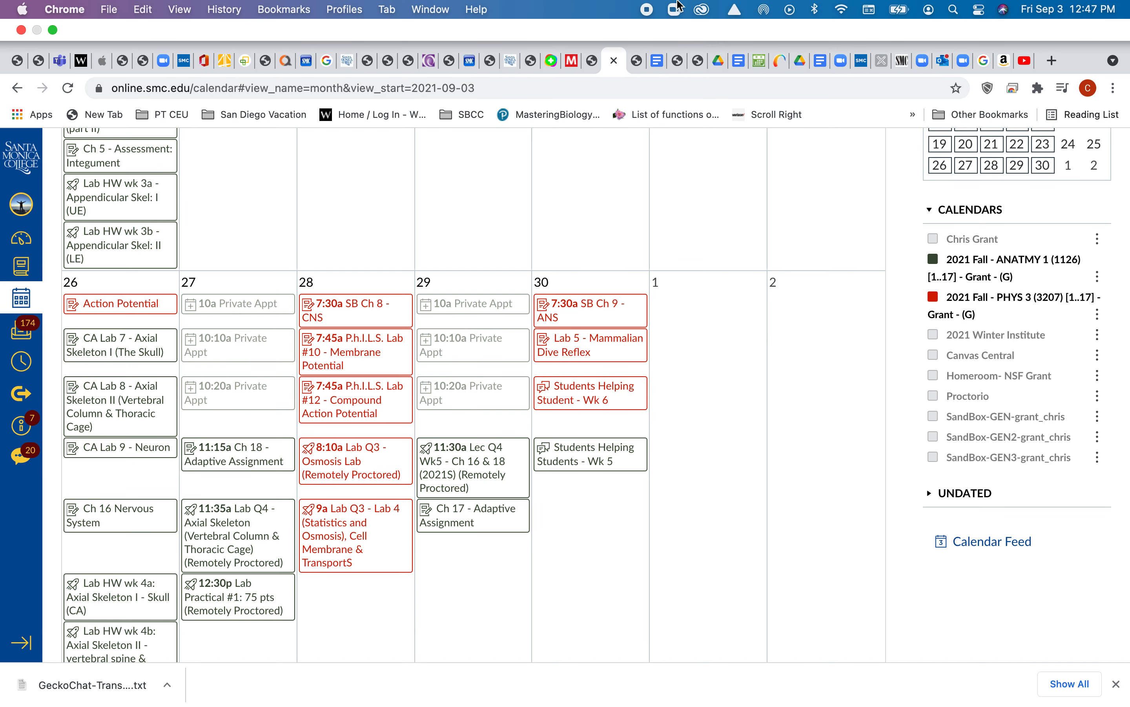